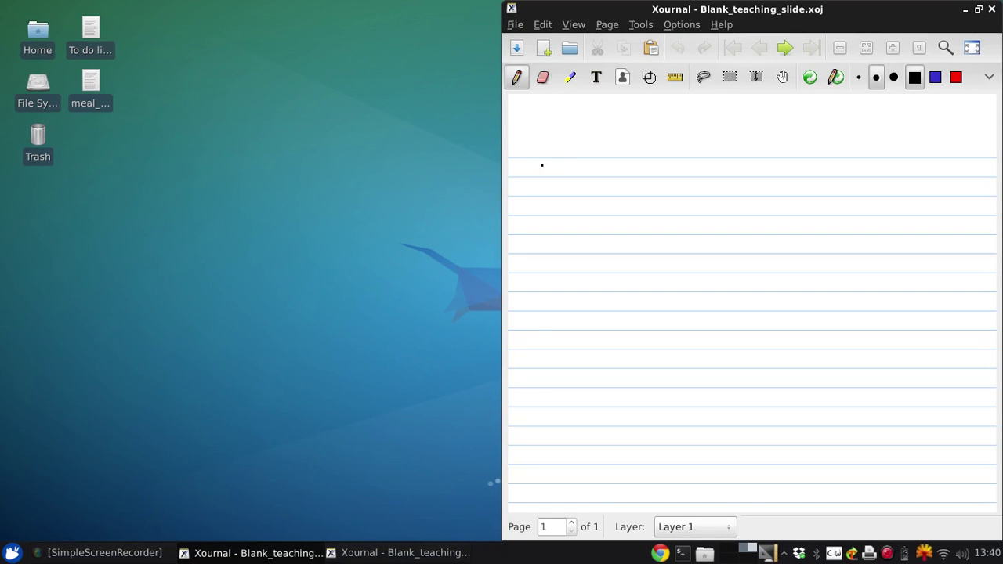
Handwrite the first title line 'Linearization of Forces and Moments +'
mouse_move(533, 155)
mouse_down()
mouse_move(541, 174)
mouse_move(607, 157)
mouse_move(620, 169)
mouse_move(630, 167)
mouse_move(613, 162)
mouse_move(650, 168)
mouse_up()
mouse_move(659, 162)
mouse_down()
mouse_move(653, 181)
mouse_move(685, 158)
mouse_up()
drag(672, 167, 681, 166)
mouse_move(685, 168)
mouse_down()
mouse_move(746, 174)
mouse_move(754, 159)
mouse_move(764, 177)
mouse_move(827, 168)
mouse_up()
drag(814, 165, 821, 159)
click(776, 138)
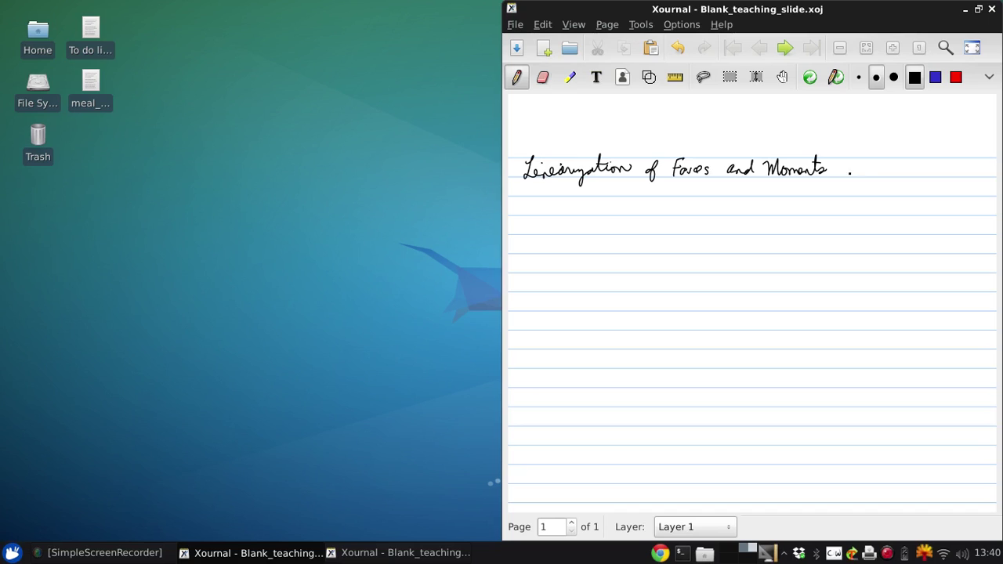
mouse_move(850, 158)
mouse_down()
mouse_move(849, 176)
mouse_move(856, 167)
mouse_up()
Write 'Stability Axes and Derivatives' on the second line and underline the two-line heading
drag(650, 193, 639, 213)
mouse_move(658, 191)
mouse_down()
mouse_move(657, 212)
mouse_move(662, 202)
mouse_up()
drag(668, 206, 689, 214)
mouse_move(694, 205)
mouse_down()
mouse_move(711, 225)
mouse_move(764, 217)
mouse_up()
mouse_move(764, 205)
mouse_down()
mouse_move(755, 218)
mouse_move(773, 217)
mouse_up()
mouse_move(781, 205)
mouse_down()
mouse_move(775, 218)
mouse_move(828, 216)
mouse_up()
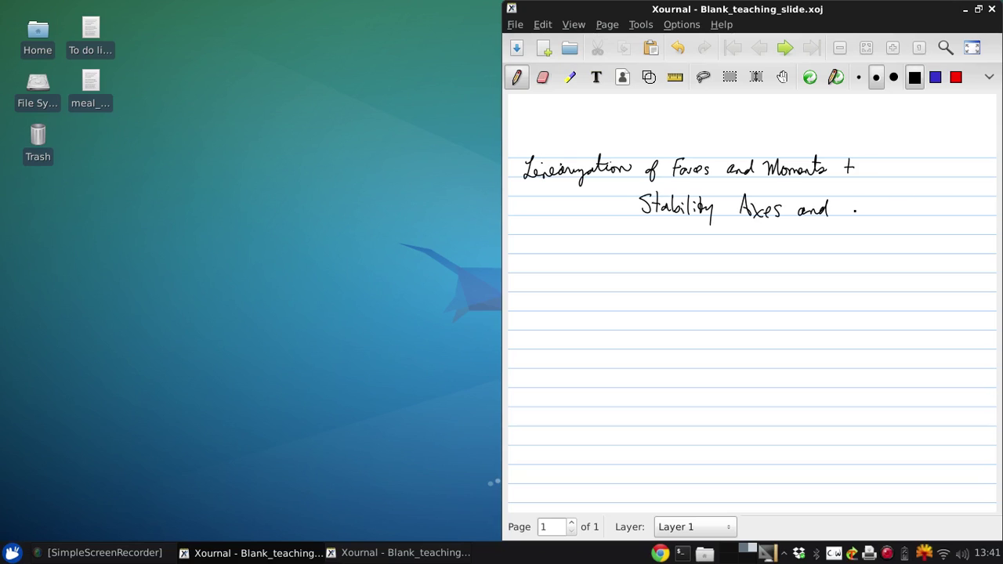
drag(855, 195, 855, 210)
mouse_move(854, 197)
mouse_down()
mouse_move(851, 216)
mouse_move(905, 214)
mouse_up()
mouse_move(906, 196)
mouse_down()
mouse_move(906, 216)
mouse_move(934, 215)
mouse_up()
drag(530, 218, 924, 231)
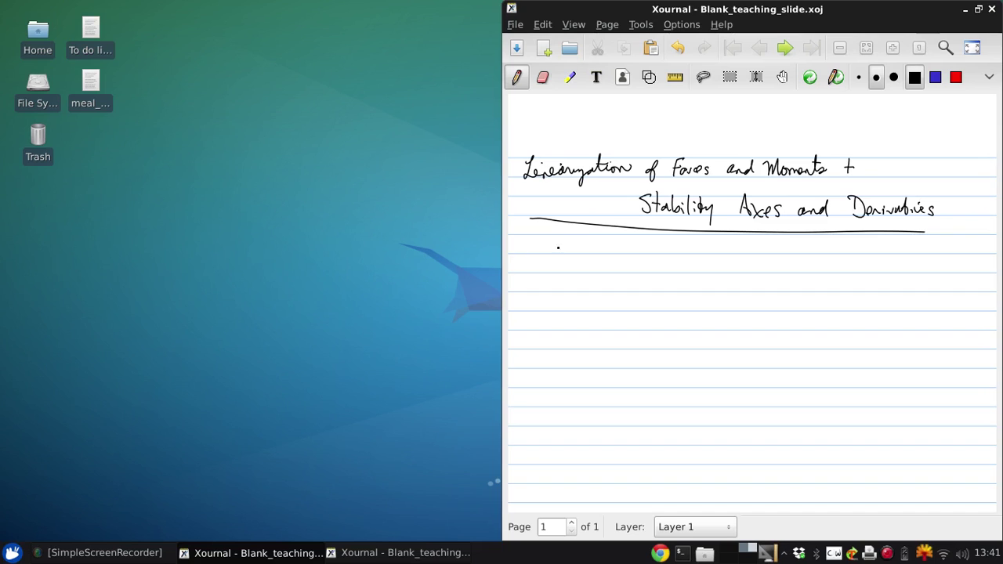
Write the coefficient pairs cl CL, cd CD, cm CM, undoing and redrawing the wrong subscript
drag(534, 270, 592, 272)
drag(590, 266, 600, 273)
mouse_move(688, 261)
mouse_down()
mouse_move(683, 273)
mouse_move(695, 276)
mouse_up()
drag(749, 255, 746, 273)
drag(753, 264, 755, 276)
mouse_move(838, 261)
mouse_down()
mouse_move(834, 272)
mouse_move(851, 273)
mouse_up()
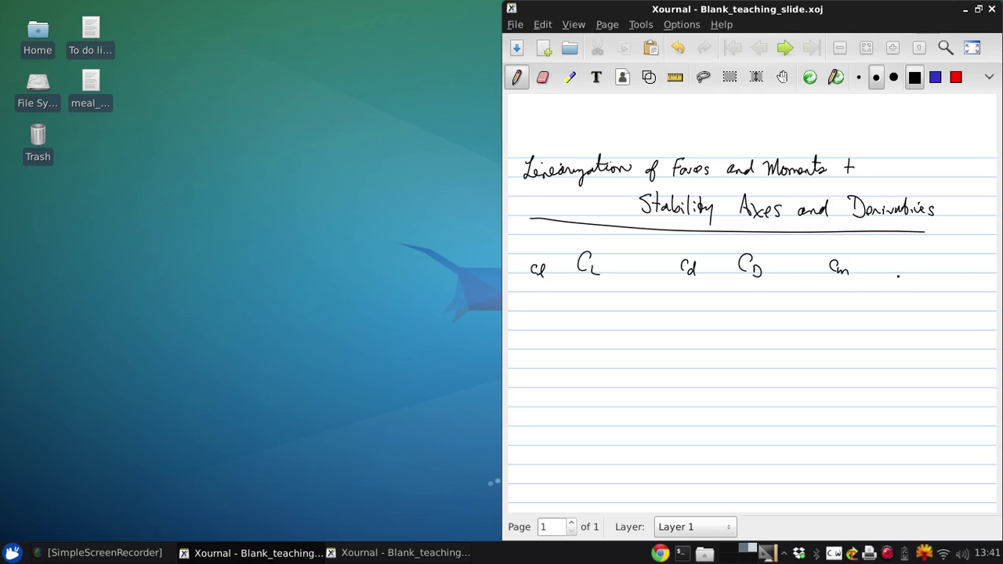
mouse_move(909, 252)
mouse_down()
mouse_move(890, 261)
mouse_move(923, 275)
mouse_up()
click(678, 48)
drag(913, 273, 922, 274)
Write X, Y, Z and L, M, N beneath the coefficients, undoing a stray 2
mouse_move(527, 291)
mouse_down()
mouse_move(539, 312)
mouse_move(530, 313)
mouse_move(544, 318)
mouse_up()
drag(553, 289, 566, 318)
click(568, 309)
mouse_move(575, 287)
mouse_down()
mouse_move(588, 288)
mouse_move(592, 310)
mouse_up()
drag(579, 299, 594, 297)
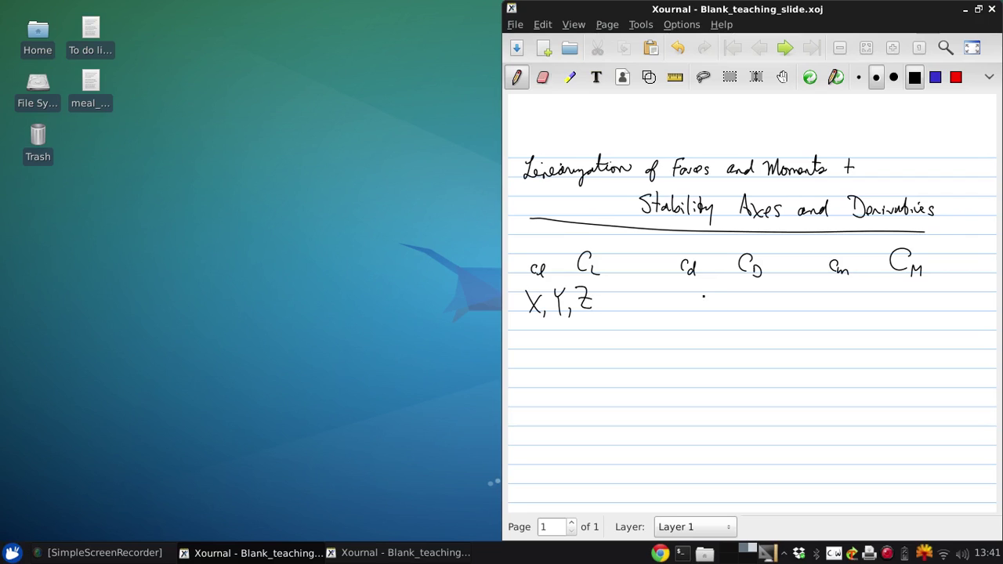
mouse_move(703, 292)
mouse_down()
mouse_move(715, 311)
mouse_move(701, 312)
mouse_move(716, 310)
mouse_move(719, 321)
mouse_up()
click(678, 48)
mouse_move(727, 292)
mouse_down()
mouse_move(747, 296)
mouse_move(750, 313)
mouse_move(788, 315)
mouse_up()
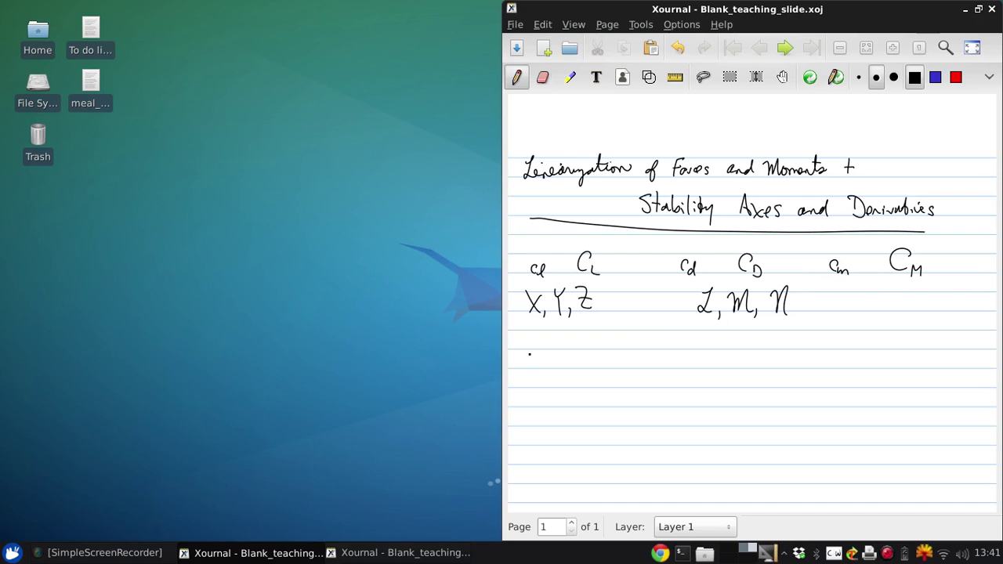
Write Cx ≡ X/QS and Cy ≡ Y/QS on two successive lines
mouse_move(532, 331)
mouse_down()
mouse_move(533, 349)
mouse_move(544, 353)
mouse_up()
mouse_move(544, 343)
mouse_down()
mouse_move(535, 353)
mouse_move(557, 339)
mouse_move(596, 351)
mouse_up()
mouse_move(597, 329)
mouse_down()
mouse_move(580, 352)
mouse_move(627, 333)
mouse_move(640, 353)
mouse_move(645, 337)
mouse_move(644, 351)
mouse_up()
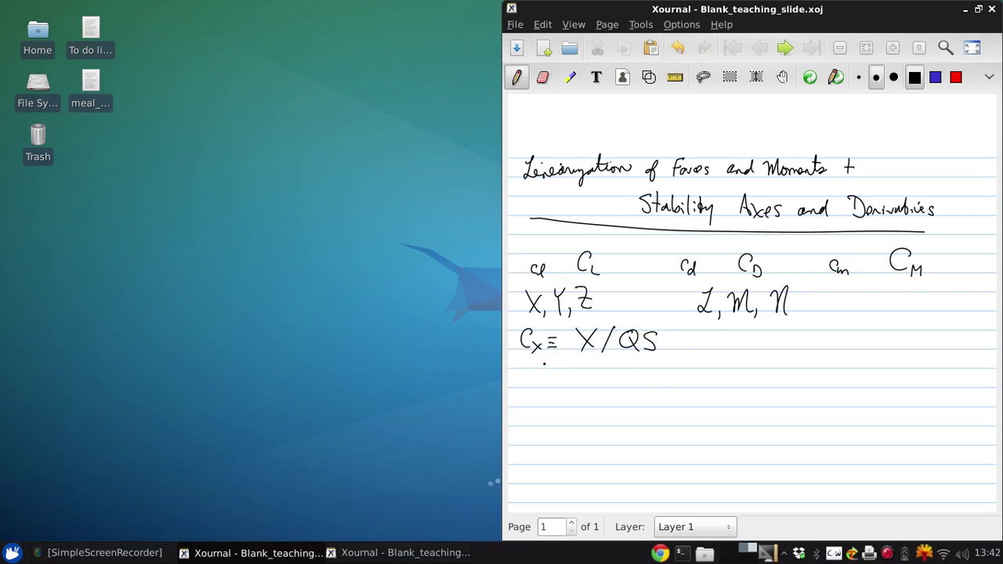
mouse_move(528, 368)
mouse_down()
mouse_move(521, 377)
mouse_move(531, 386)
mouse_up()
drag(534, 380, 537, 399)
mouse_move(552, 384)
mouse_down()
mouse_move(595, 365)
mouse_move(588, 387)
mouse_move(605, 392)
mouse_up()
mouse_move(634, 368)
mouse_down()
mouse_move(622, 382)
mouse_move(634, 368)
mouse_up()
drag(632, 378, 645, 388)
Write Cz ≡ Z/QS on the third line and begin a C under L, M, N
mouse_move(539, 409)
mouse_down()
mouse_move(536, 428)
mouse_move(547, 432)
mouse_move(563, 417)
mouse_up()
mouse_move(556, 421)
mouse_down()
mouse_move(564, 413)
mouse_move(601, 426)
mouse_up()
drag(589, 419, 610, 424)
drag(629, 409, 630, 408)
drag(631, 417, 644, 427)
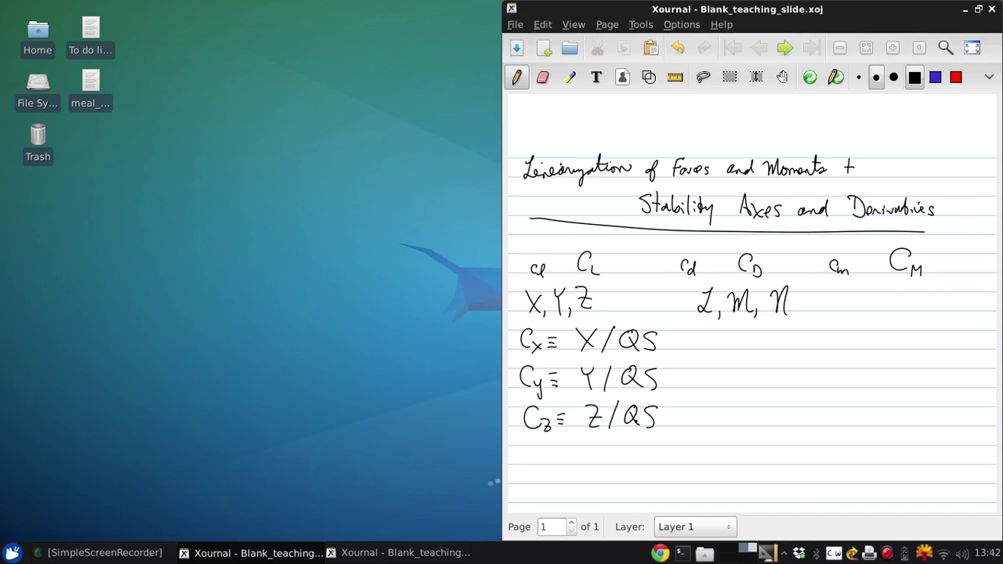
drag(791, 335, 793, 355)
Write Cl ≡ L/QSb under L, M, N, undoing misplaced strokes
click(677, 47)
drag(794, 350, 819, 342)
mouse_move(806, 347)
mouse_down()
mouse_move(819, 347)
mouse_move(818, 337)
mouse_move(859, 352)
mouse_up()
mouse_move(883, 335)
mouse_down()
mouse_move(873, 347)
mouse_move(884, 348)
mouse_up()
mouse_move(880, 345)
mouse_down()
mouse_move(887, 351)
mouse_move(893, 337)
mouse_move(890, 350)
mouse_move(912, 348)
mouse_up()
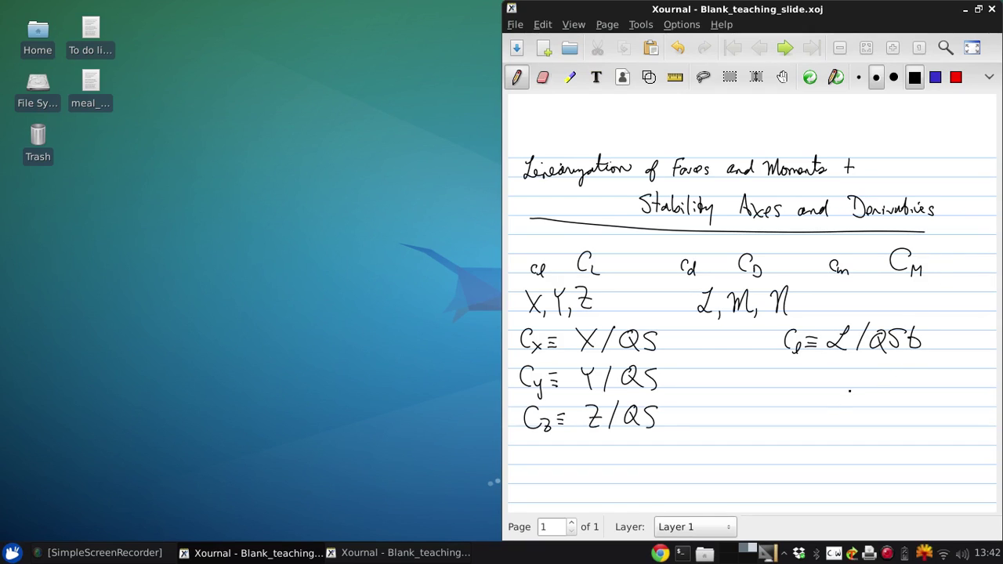
mouse_move(781, 359)
mouse_down()
mouse_move(791, 389)
mouse_move(826, 381)
mouse_up()
click(678, 48)
Add Cm ≡ M/QSc and Cn ≡ N/QSb below the Cl definition
mouse_move(818, 377)
mouse_down()
mouse_move(851, 373)
mouse_move(862, 385)
mouse_up()
drag(875, 368, 865, 392)
mouse_move(884, 371)
mouse_down()
mouse_move(876, 381)
mouse_move(884, 370)
mouse_up()
drag(884, 383, 917, 388)
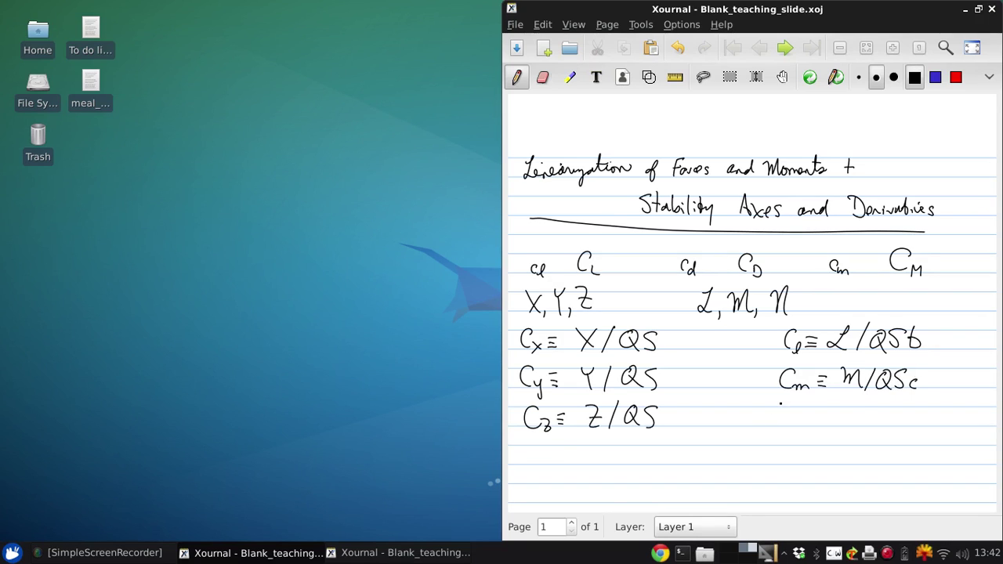
mouse_move(793, 406)
mouse_down()
mouse_move(804, 436)
mouse_move(827, 419)
mouse_up()
mouse_move(818, 414)
mouse_down()
mouse_move(859, 404)
mouse_move(857, 429)
mouse_up()
mouse_move(879, 401)
mouse_down()
mouse_move(864, 431)
mouse_move(894, 413)
mouse_up()
drag(887, 420, 897, 428)
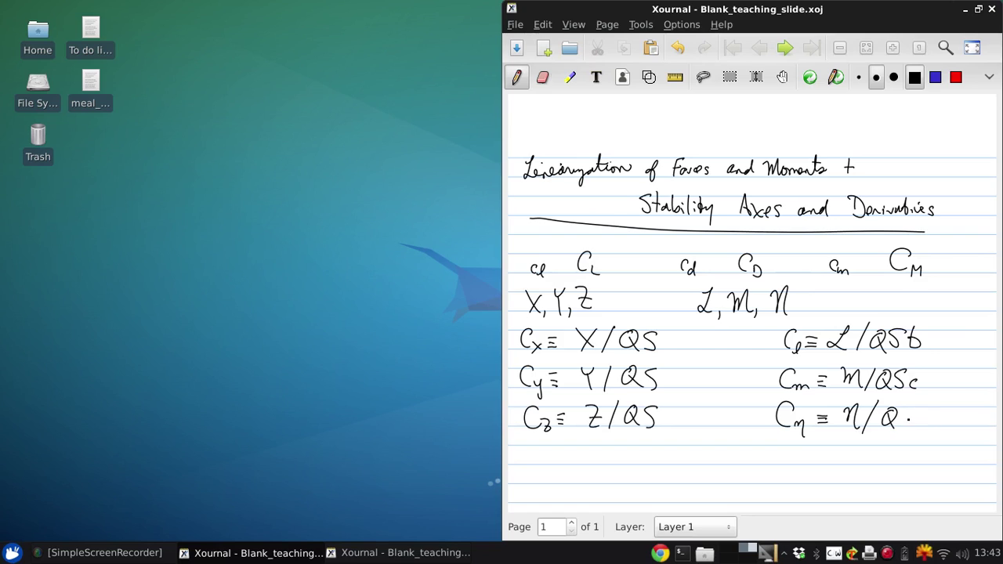
mouse_move(911, 406)
mouse_down()
mouse_move(899, 424)
mouse_move(915, 426)
mouse_up()
Write Q ≡ ½ρV² below Cz, undoing the last two faulty strokes
drag(527, 465, 542, 480)
drag(555, 481, 565, 476)
drag(557, 469, 594, 471)
drag(589, 472, 599, 483)
mouse_move(599, 493)
mouse_down()
mouse_move(605, 475)
mouse_move(602, 483)
mouse_move(621, 479)
mouse_up()
drag(597, 464, 660, 475)
mouse_move(647, 481)
mouse_down()
mouse_move(660, 480)
mouse_move(628, 463)
mouse_move(659, 475)
mouse_up()
click(678, 49)
click(678, 48)
click(678, 49)
click(678, 49)
click(678, 49)
Extend the line with = ½ρ(u²+v²+w²)
drag(647, 480, 683, 470)
mouse_move(675, 475)
mouse_down()
mouse_move(688, 474)
mouse_move(689, 490)
mouse_up()
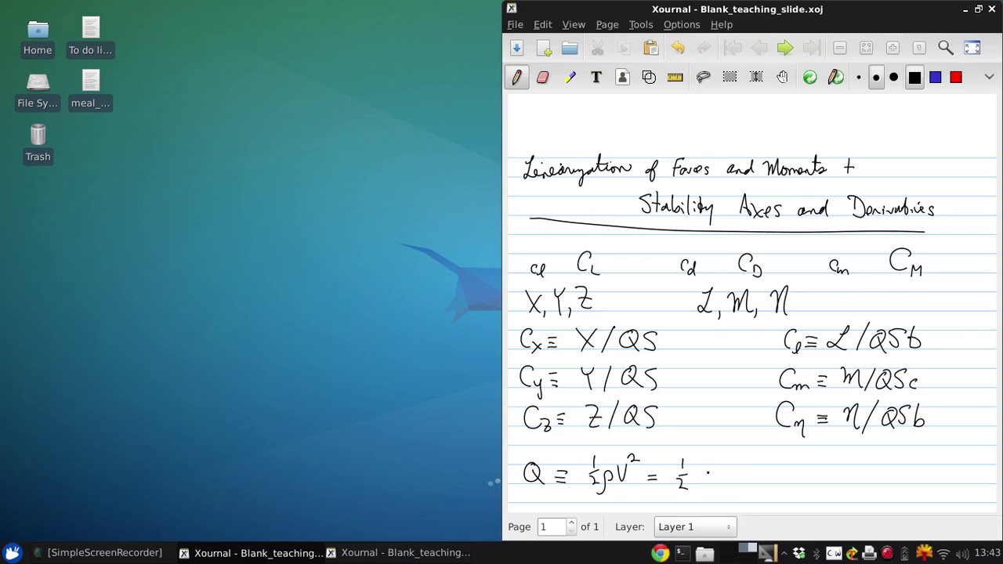
mouse_move(697, 495)
mouse_down()
mouse_move(696, 481)
mouse_move(744, 477)
mouse_up()
mouse_move(739, 472)
mouse_down()
mouse_move(740, 483)
mouse_move(754, 475)
mouse_up()
drag(754, 464, 776, 475)
mouse_move(771, 469)
mouse_down()
mouse_move(772, 483)
mouse_move(793, 474)
mouse_up()
drag(793, 465, 804, 471)
drag(798, 458, 797, 490)
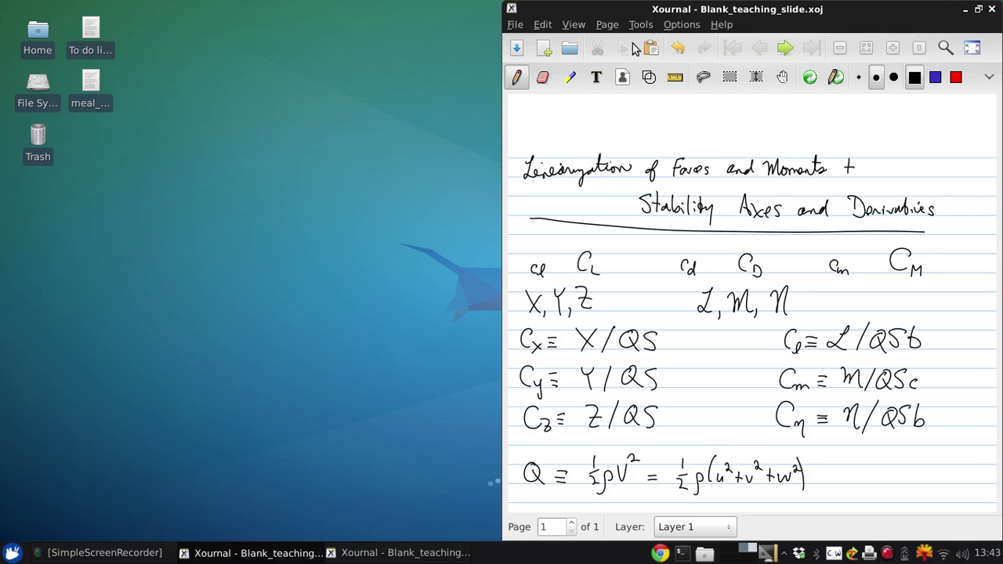
Tile the notes window on the left and write Δū ≡ Δu/u₀ on the blank page
drag(622, 13, 7, 129)
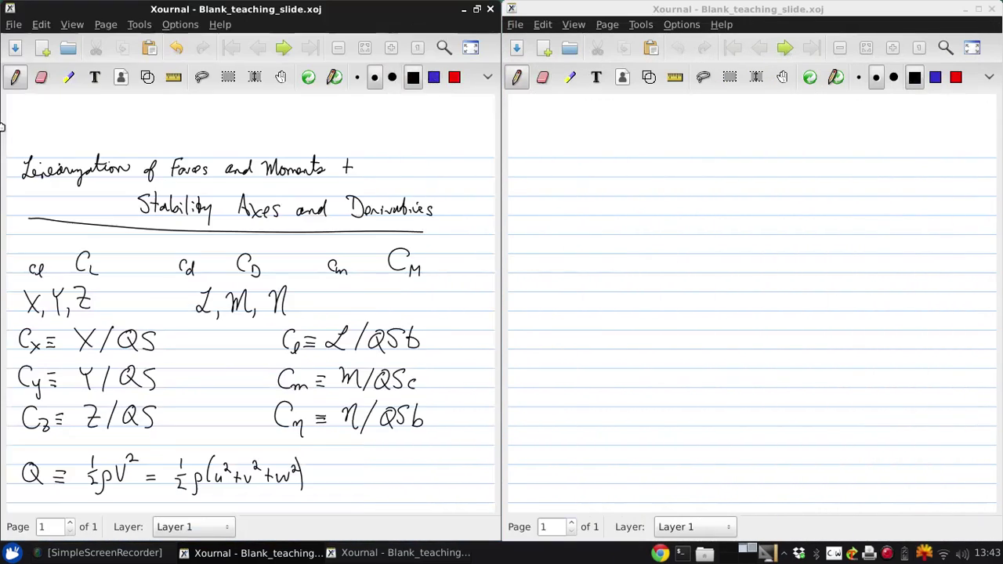
drag(545, 9, 999, 70)
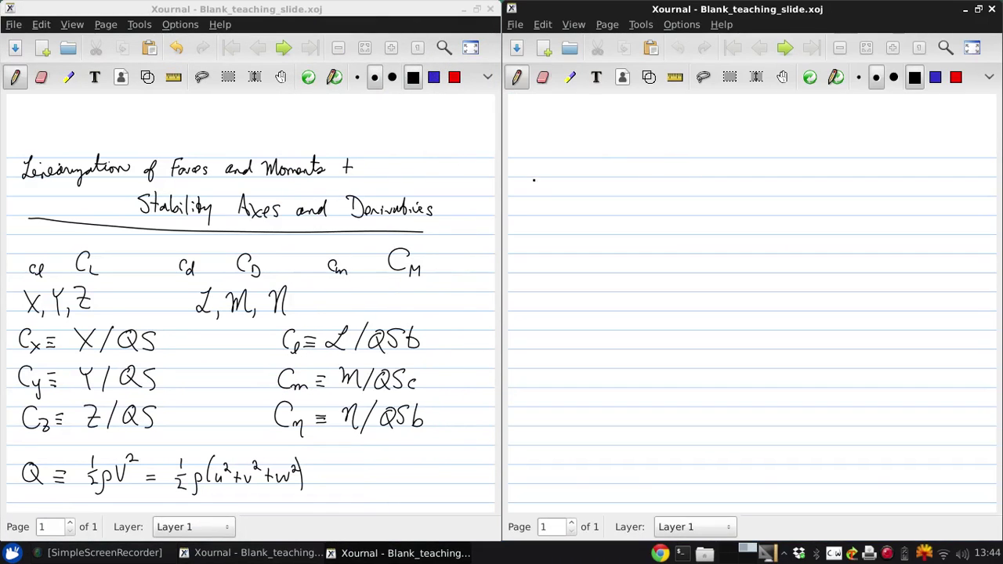
mouse_move(539, 176)
mouse_down()
mouse_move(557, 177)
mouse_move(559, 160)
mouse_up()
drag(579, 176, 592, 171)
mouse_move(581, 166)
mouse_down()
mouse_move(636, 167)
mouse_move(641, 177)
mouse_up()
mouse_move(643, 166)
mouse_down()
mouse_move(650, 176)
mouse_move(658, 166)
mouse_up()
mouse_move(630, 185)
mouse_down()
mouse_move(663, 182)
mouse_move(636, 196)
mouse_move(646, 191)
mouse_up()
drag(652, 192, 652, 193)
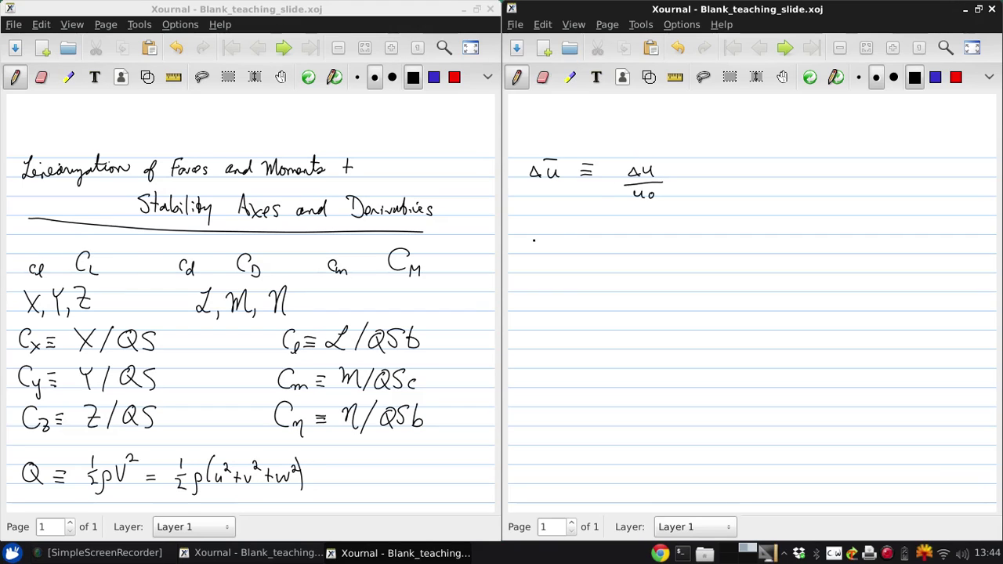
Write Δβ ≡ Δ[tan⁻¹(v / √…)] below the Δū line
mouse_move(533, 227)
mouse_down()
mouse_move(555, 225)
mouse_move(550, 236)
mouse_move(579, 229)
mouse_up()
mouse_move(565, 224)
mouse_down()
mouse_move(601, 223)
mouse_move(631, 249)
mouse_move(642, 237)
mouse_up()
drag(636, 228, 691, 253)
drag(710, 218, 718, 218)
drag(749, 234, 695, 235)
mouse_move(696, 247)
mouse_down()
mouse_move(751, 238)
mouse_move(720, 252)
mouse_up()
drag(719, 243, 752, 246)
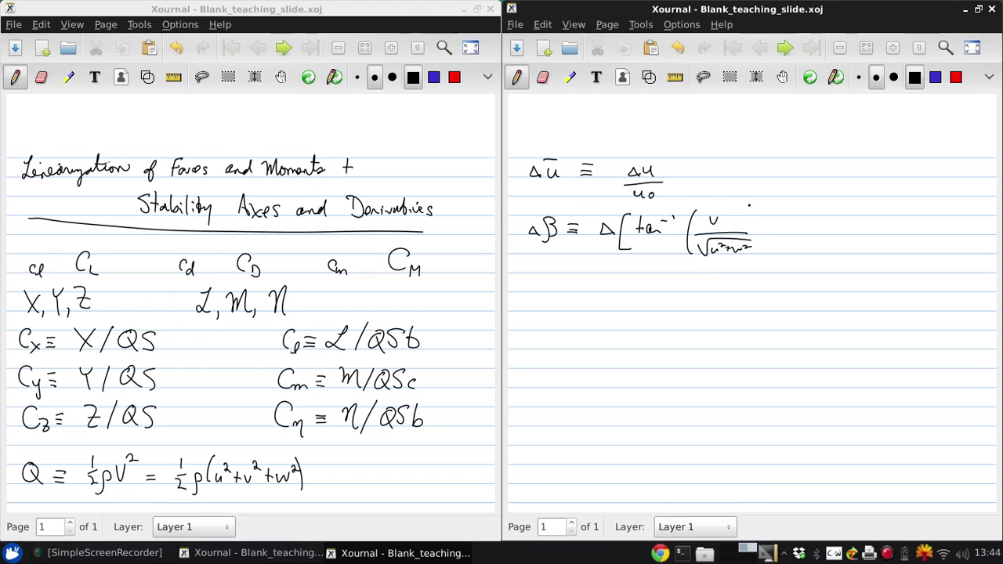
drag(748, 206, 754, 249)
mouse_move(760, 202)
mouse_down()
mouse_move(769, 205)
mouse_move(765, 262)
mouse_up()
Note the small-angle relation tan⁻¹ x ≈ x below Δβ
mouse_move(541, 287)
mouse_down()
mouse_move(620, 287)
mouse_move(630, 276)
mouse_move(699, 294)
mouse_move(753, 286)
mouse_up()
drag(745, 290, 752, 287)
mouse_move(760, 281)
mouse_down()
mouse_move(771, 291)
mouse_move(757, 285)
mouse_up()
drag(743, 288, 760, 292)
Write Δβ ≈ Δv / √((u0+Δu)² + Δw²)
mouse_move(526, 321)
mouse_down()
mouse_move(521, 329)
mouse_move(542, 317)
mouse_move(546, 334)
mouse_move(569, 328)
mouse_up()
mouse_move(553, 324)
mouse_down()
mouse_move(613, 329)
mouse_move(606, 318)
mouse_up()
drag(614, 317, 712, 339)
drag(586, 359, 701, 349)
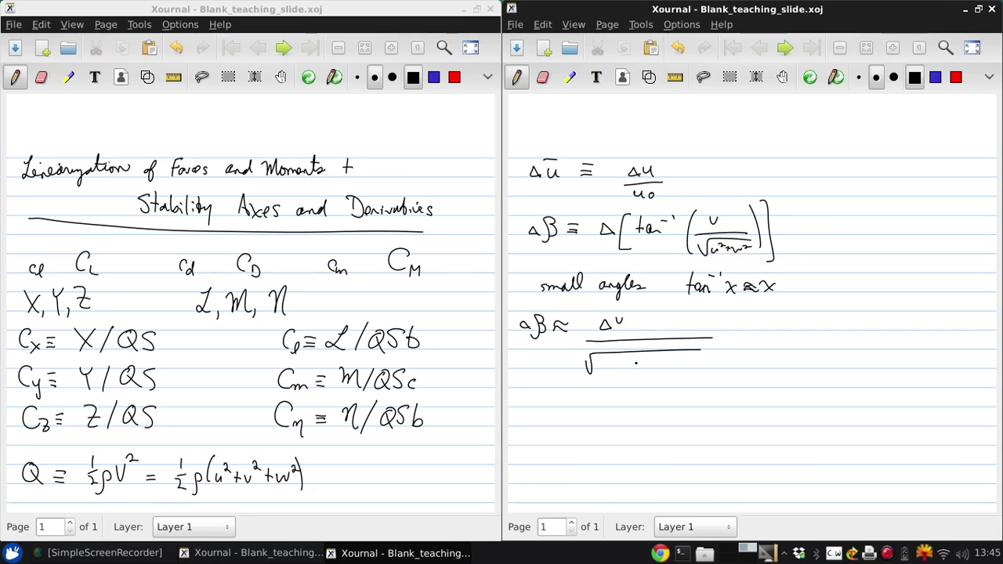
mouse_move(605, 356)
mouse_down()
mouse_move(601, 373)
mouse_move(626, 370)
mouse_up()
mouse_move(622, 365)
mouse_down()
mouse_move(621, 375)
mouse_move(646, 373)
mouse_up()
drag(649, 357, 691, 369)
mouse_move(692, 363)
mouse_down()
mouse_move(715, 361)
mouse_move(709, 378)
mouse_move(684, 390)
mouse_move(703, 396)
mouse_up()
Label the Δu and Δw² terms as small, draw the implication arrow, and begin 'Similarly'
drag(708, 389, 713, 395)
drag(716, 382, 722, 396)
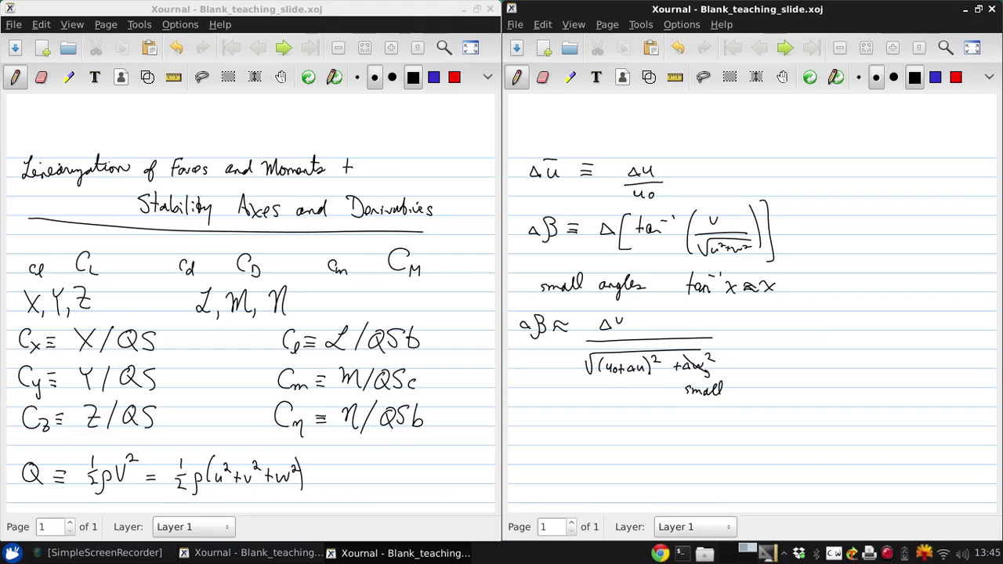
mouse_move(641, 357)
mouse_down()
mouse_move(619, 401)
mouse_move(645, 400)
mouse_up()
drag(646, 387, 653, 403)
mouse_move(741, 336)
mouse_down()
mouse_move(762, 328)
mouse_move(757, 340)
mouse_move(808, 333)
mouse_move(812, 341)
mouse_move(857, 319)
mouse_move(887, 324)
mouse_move(861, 335)
mouse_move(879, 349)
mouse_up()
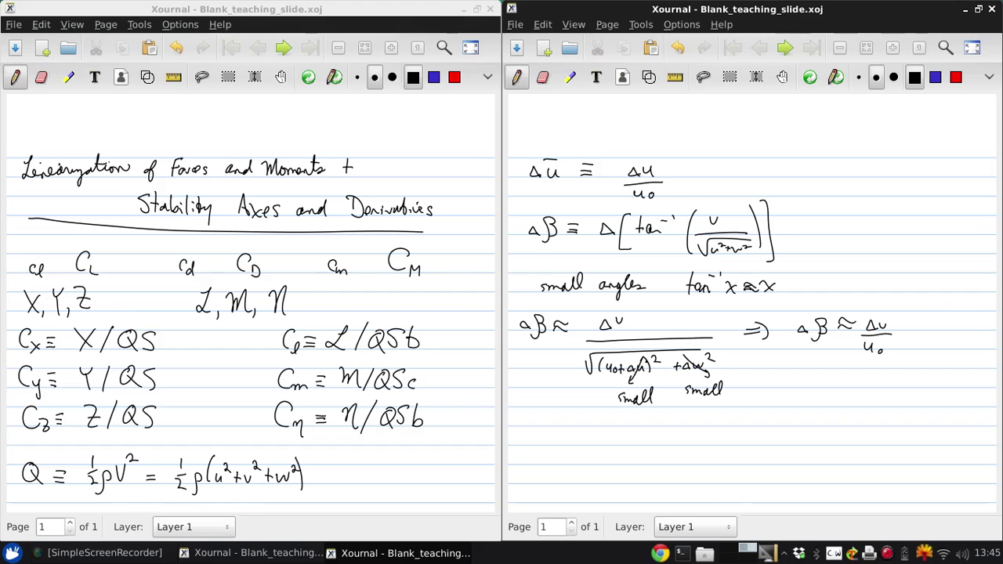
drag(529, 427, 525, 444)
mouse_move(533, 439)
mouse_down()
mouse_move(602, 455)
mouse_move(667, 439)
mouse_up()
Complete 'Similarly, Δα ≡ Δ(tan⁻¹ w/u) ≈ Δw/u0'
click(555, 436)
drag(672, 445, 685, 441)
mouse_move(675, 437)
mouse_down()
mouse_move(709, 444)
mouse_move(717, 462)
mouse_up()
drag(732, 425, 730, 445)
drag(725, 438, 755, 443)
drag(750, 432, 754, 432)
mouse_move(758, 430)
mouse_down()
mouse_move(785, 444)
mouse_move(795, 437)
mouse_up()
mouse_move(771, 449)
mouse_down()
mouse_move(799, 448)
mouse_move(790, 460)
mouse_up()
mouse_move(790, 426)
mouse_down()
mouse_move(796, 463)
mouse_move(834, 436)
mouse_move(876, 436)
mouse_up()
mouse_move(844, 448)
mouse_down()
mouse_move(882, 448)
mouse_move(868, 460)
mouse_up()
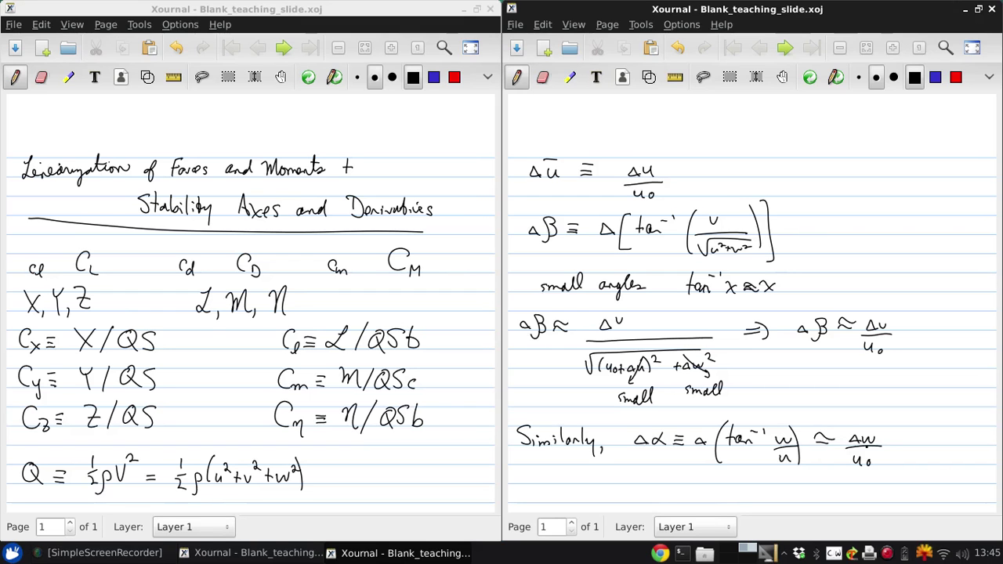
Swap the tiled windows: angle derivation on the left, title notes on the right
drag(596, 7, 196, 68)
click(201, 15)
drag(201, 15, 1002, 156)
click(398, 89)
drag(134, 87, 2, 94)
Add a blank page 2 and write Δp̄ ≡ Δ(pb/2V) ≃ at the top
click(571, 522)
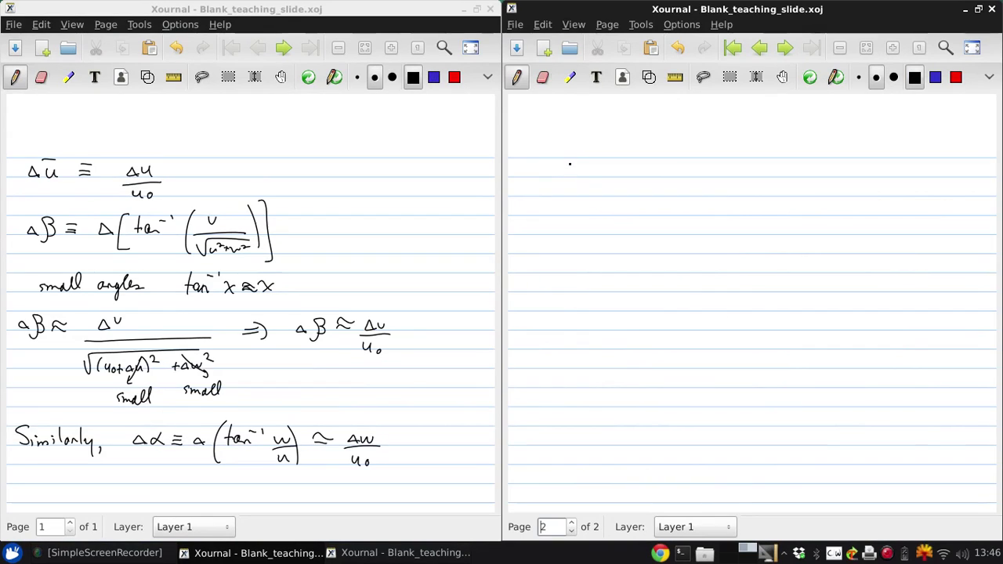
mouse_move(532, 168)
mouse_down()
mouse_move(548, 189)
mouse_move(554, 163)
mouse_move(581, 173)
mouse_up()
mouse_move(566, 168)
mouse_down()
mouse_move(617, 178)
mouse_move(610, 168)
mouse_move(629, 208)
mouse_move(649, 174)
mouse_move(668, 180)
mouse_up()
mouse_move(647, 187)
mouse_down()
mouse_move(641, 196)
mouse_move(652, 196)
mouse_up()
drag(650, 186, 660, 185)
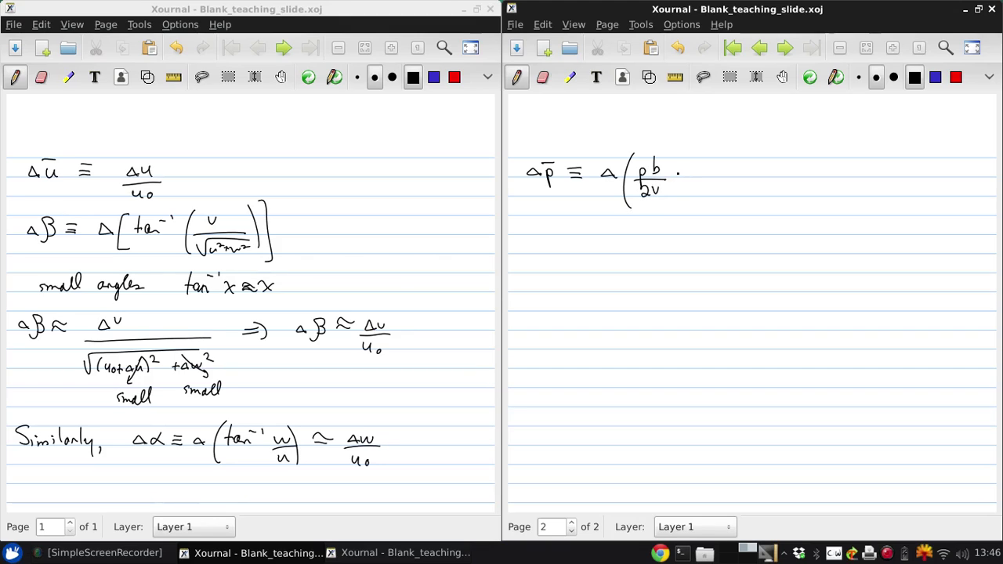
mouse_move(668, 208)
mouse_down()
mouse_move(672, 147)
mouse_move(705, 175)
mouse_up()
mouse_move(691, 171)
mouse_down()
mouse_move(776, 174)
mouse_move(798, 180)
mouse_move(775, 196)
mouse_move(792, 193)
mouse_up()
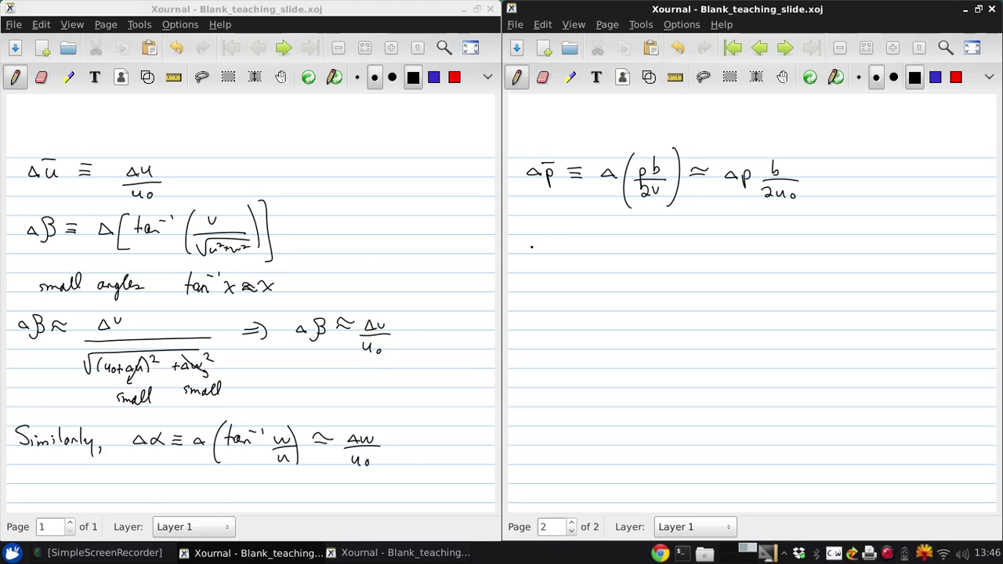
Write the line ⇒ Δq̄ ≡ Δ(qc/2V) ≃ Δq c/2u0
drag(520, 252, 596, 263)
drag(582, 247, 620, 252)
drag(611, 247, 647, 253)
drag(657, 239, 658, 270)
drag(673, 242, 670, 258)
drag(687, 242, 688, 251)
mouse_move(666, 257)
mouse_down()
mouse_move(698, 253)
mouse_move(676, 271)
mouse_move(690, 260)
mouse_up()
mouse_move(691, 225)
mouse_down()
mouse_move(704, 272)
mouse_move(734, 244)
mouse_move(757, 247)
mouse_move(750, 257)
mouse_up()
mouse_move(773, 250)
mouse_down()
mouse_move(774, 267)
mouse_move(800, 250)
mouse_up()
drag(785, 255, 819, 254)
drag(787, 265, 804, 267)
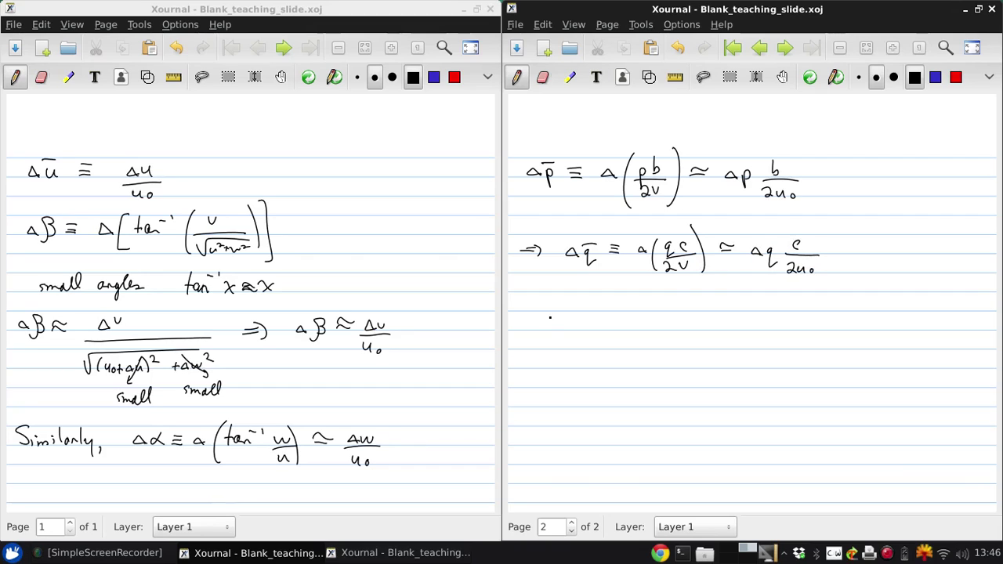
Write the line Δr̄ ≡ Δ(rb/2V) ≃ Δr b/2u0 below it
mouse_move(560, 329)
mouse_down()
mouse_move(585, 317)
mouse_move(611, 328)
mouse_up()
drag(602, 326, 611, 322)
mouse_move(621, 331)
mouse_down()
mouse_move(628, 321)
mouse_move(634, 331)
mouse_up()
mouse_move(648, 311)
mouse_down()
mouse_move(647, 339)
mouse_move(661, 323)
mouse_up()
mouse_move(665, 314)
mouse_down()
mouse_move(683, 334)
mouse_move(661, 351)
mouse_up()
drag(665, 342, 675, 342)
mouse_move(676, 304)
mouse_down()
mouse_move(679, 347)
mouse_move(719, 320)
mouse_move(741, 321)
mouse_up()
mouse_move(741, 321)
mouse_down()
mouse_move(749, 331)
mouse_move(756, 322)
mouse_move(784, 323)
mouse_up()
drag(768, 333, 805, 332)
drag(768, 341, 781, 350)
drag(781, 343, 794, 345)
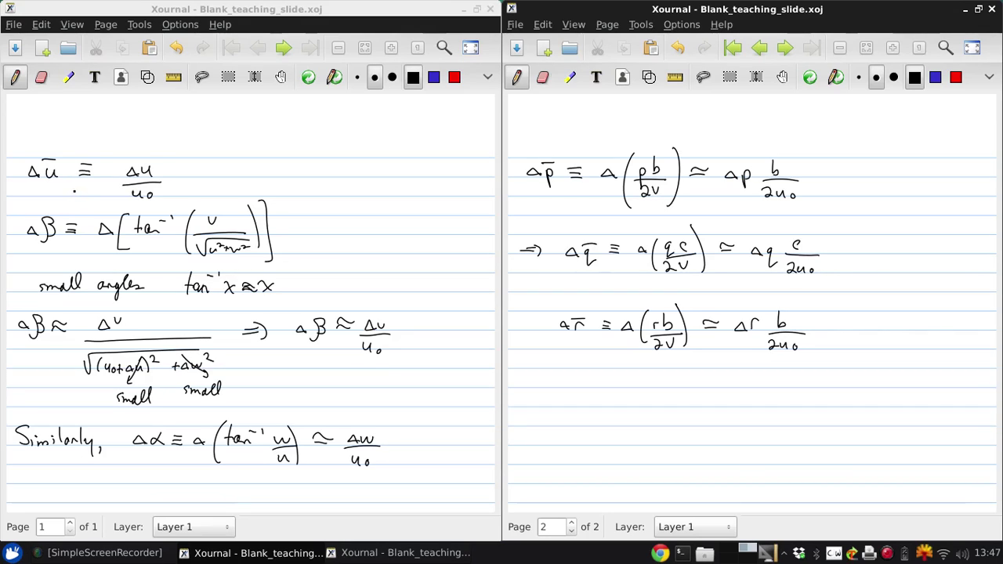
Write ΔQ = Δ[½ρ(u²+v²+w²)] below the Δr̄ line
mouse_move(519, 400)
mouse_down()
mouse_move(531, 404)
mouse_move(521, 404)
mouse_up()
mouse_move(546, 395)
mouse_down()
mouse_move(539, 402)
mouse_move(552, 404)
mouse_move(570, 394)
mouse_up()
mouse_move(561, 399)
mouse_down()
mouse_move(597, 408)
mouse_move(591, 396)
mouse_move(600, 394)
mouse_move(607, 418)
mouse_up()
mouse_move(617, 381)
mouse_down()
mouse_move(624, 406)
mouse_move(644, 409)
mouse_up()
drag(653, 396, 677, 400)
drag(673, 396, 673, 406)
drag(678, 398, 699, 400)
mouse_move(694, 395)
mouse_down()
mouse_move(695, 405)
mouse_move(715, 397)
mouse_up()
drag(711, 389, 729, 407)
Write the expansion ≃ ρ(u0Δu + v0Δv + w0Δw), then a new line ≃ ρu0Δu
drag(560, 445, 573, 446)
mouse_move(559, 440)
mouse_down()
mouse_move(611, 437)
mouse_move(613, 456)
mouse_up()
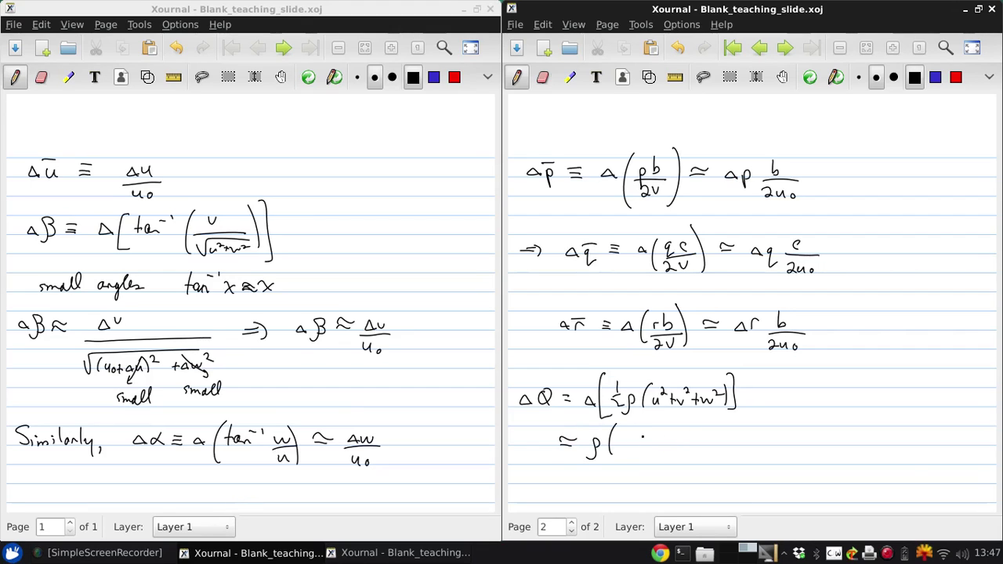
mouse_move(616, 436)
mouse_down()
mouse_move(624, 445)
mouse_move(681, 445)
mouse_up()
drag(675, 441, 714, 444)
drag(726, 436, 758, 447)
drag(754, 441, 809, 443)
drag(812, 436, 822, 436)
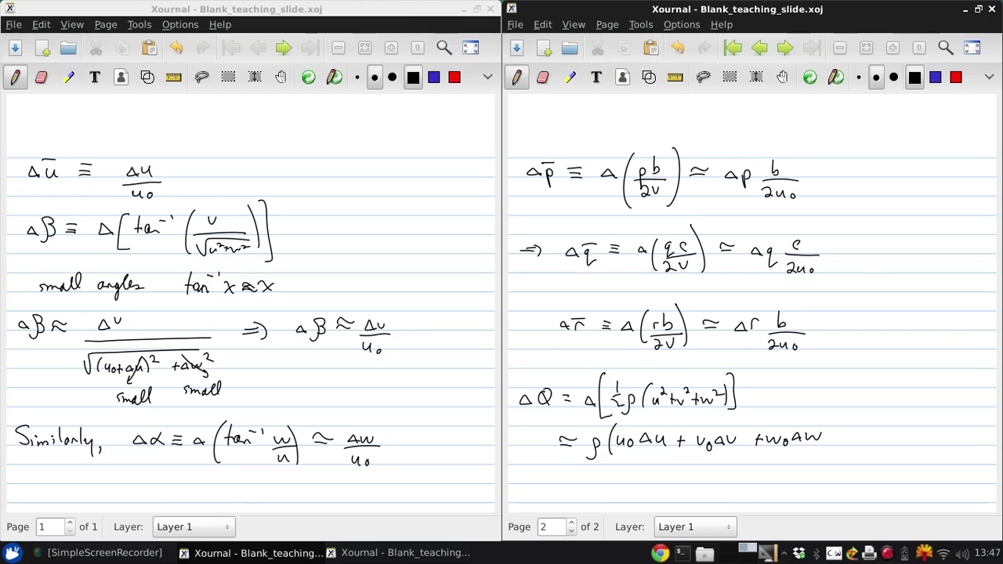
drag(820, 418, 818, 448)
drag(563, 480, 581, 472)
mouse_move(585, 491)
mouse_down()
mouse_move(597, 476)
mouse_move(651, 481)
mouse_up()
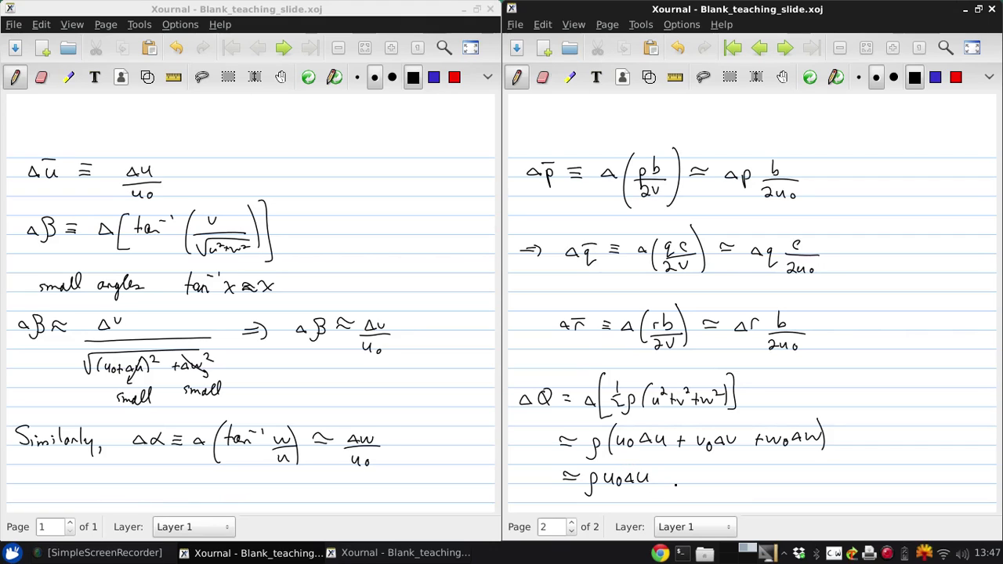
Draw an implication arrow and write the side note Q0 = ½ρu0²
drag(669, 480, 679, 474)
drag(680, 470, 683, 481)
mouse_move(876, 361)
mouse_down()
mouse_move(869, 377)
mouse_move(884, 381)
mouse_up()
drag(885, 376, 906, 376)
mouse_move(897, 380)
mouse_down()
mouse_move(907, 386)
mouse_move(910, 375)
mouse_up()
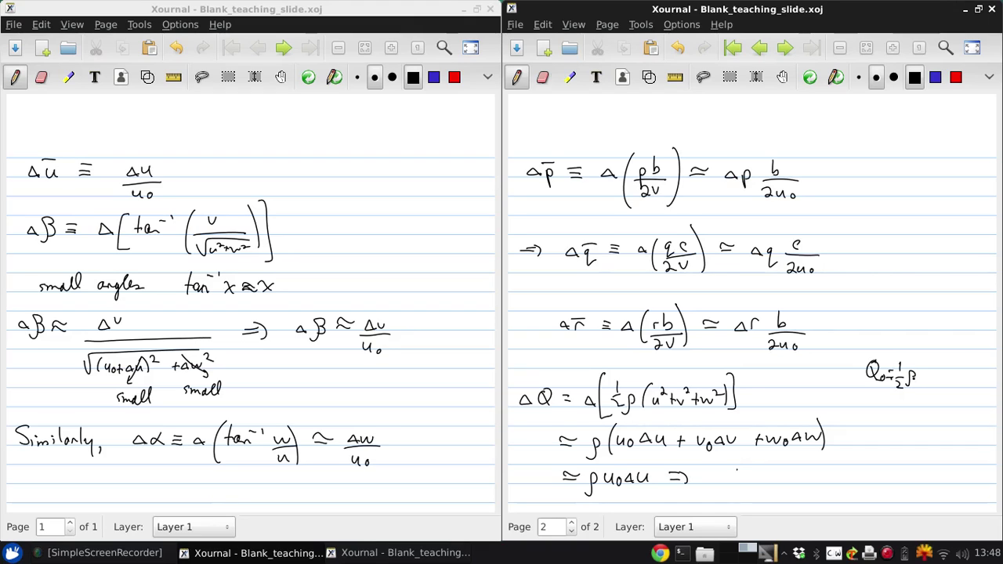
click(917, 377)
mouse_move(919, 370)
mouse_down()
mouse_move(929, 381)
mouse_move(939, 365)
mouse_up()
drag(884, 370, 898, 369)
click(934, 369)
Write ΔQ ≃ 2QΔu/u0 after the arrow
mouse_move(729, 484)
mouse_down()
mouse_move(735, 471)
mouse_move(741, 483)
mouse_up()
mouse_move(751, 470)
mouse_down()
mouse_move(746, 480)
mouse_move(758, 486)
mouse_move(780, 484)
mouse_move(782, 473)
mouse_up()
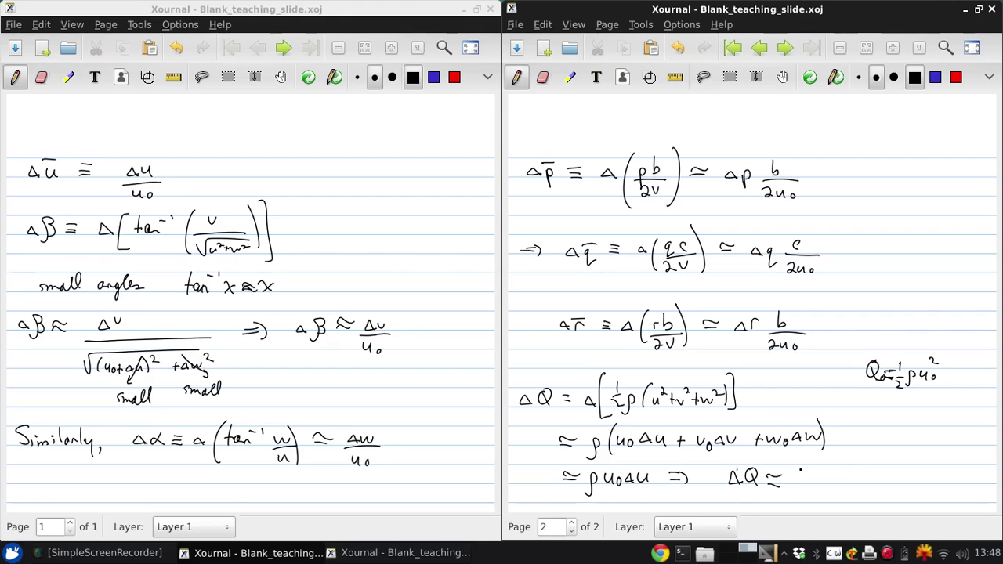
mouse_move(799, 468)
mouse_down()
mouse_move(800, 483)
mouse_move(814, 485)
mouse_up()
mouse_move(826, 467)
mouse_down()
mouse_move(819, 480)
mouse_move(829, 469)
mouse_move(831, 483)
mouse_move(873, 488)
mouse_move(862, 503)
mouse_up()
click(835, 483)
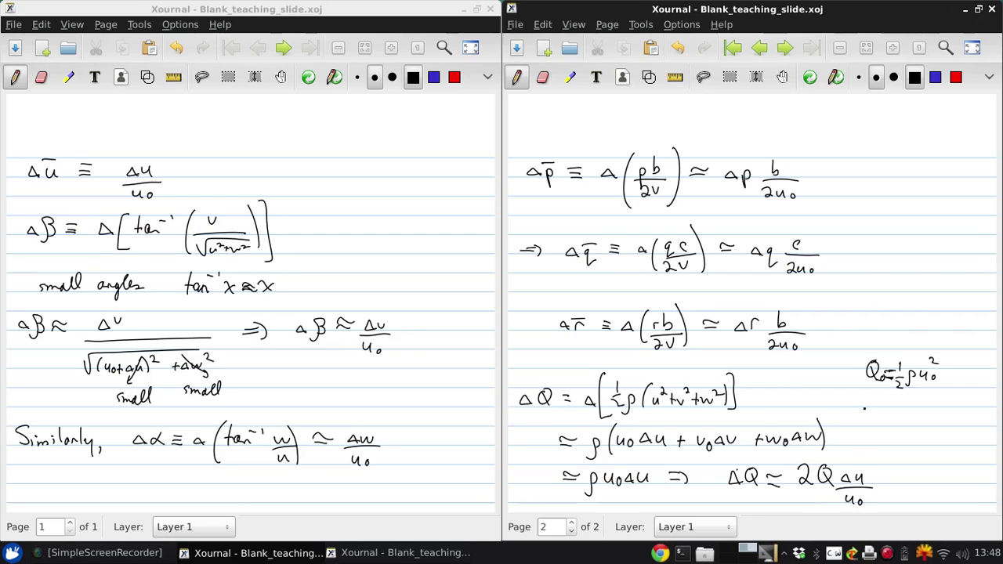
Add the margin note (v0 = w0 = 0) under the Q0 definition
mouse_move(872, 395)
mouse_down()
mouse_move(869, 413)
mouse_move(885, 408)
mouse_up()
drag(884, 407, 898, 403)
mouse_move(890, 408)
mouse_down()
mouse_move(914, 402)
mouse_move(918, 411)
mouse_up()
drag(921, 409, 932, 404)
drag(925, 409, 932, 409)
drag(936, 401, 944, 409)
drag(945, 394, 948, 412)
Draw an arrow up from the result and write ΔQ = 2(½ρu0²)Δu/u0 beside the Δq̄ line
drag(834, 457, 863, 389)
drag(866, 353, 881, 305)
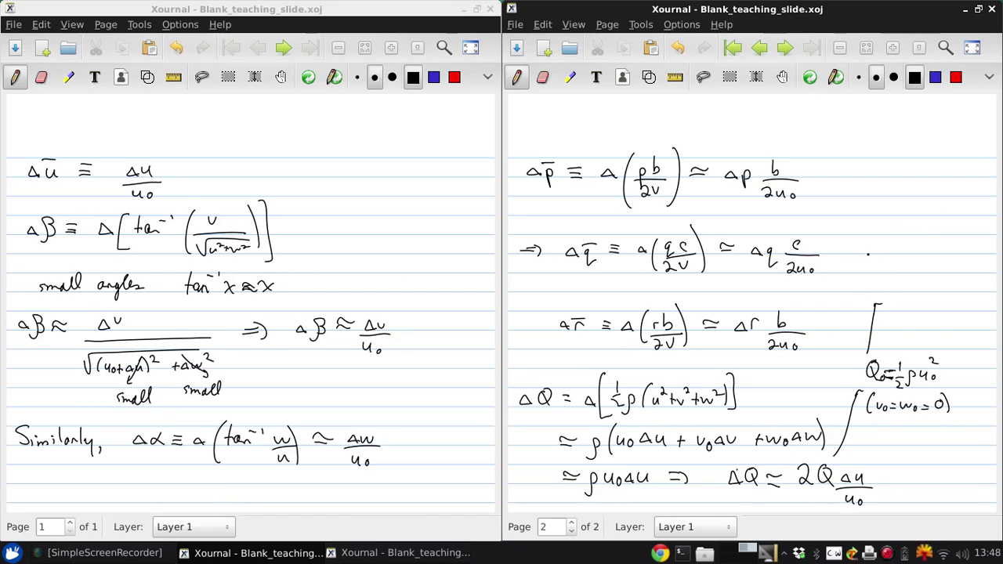
mouse_move(860, 252)
mouse_down()
mouse_move(910, 252)
mouse_move(916, 263)
mouse_up()
drag(928, 231, 931, 242)
mouse_move(922, 248)
mouse_down()
mouse_move(931, 260)
mouse_move(962, 242)
mouse_move(961, 264)
mouse_move(979, 246)
mouse_up()
drag(982, 239, 985, 251)
mouse_move(970, 255)
mouse_down()
mouse_move(989, 252)
mouse_move(987, 268)
mouse_move(962, 234)
mouse_move(977, 274)
mouse_up()
Strike through the cancelling 2, ½ and u0 factors and add a multiplication dot after ρ
click(942, 270)
drag(937, 230, 915, 262)
drag(914, 237, 897, 259)
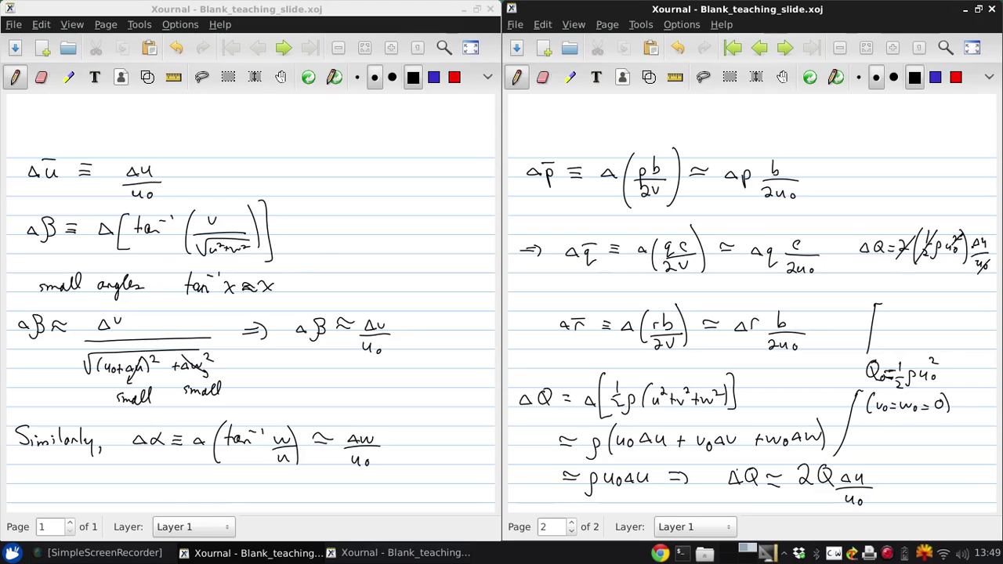
click(593, 475)
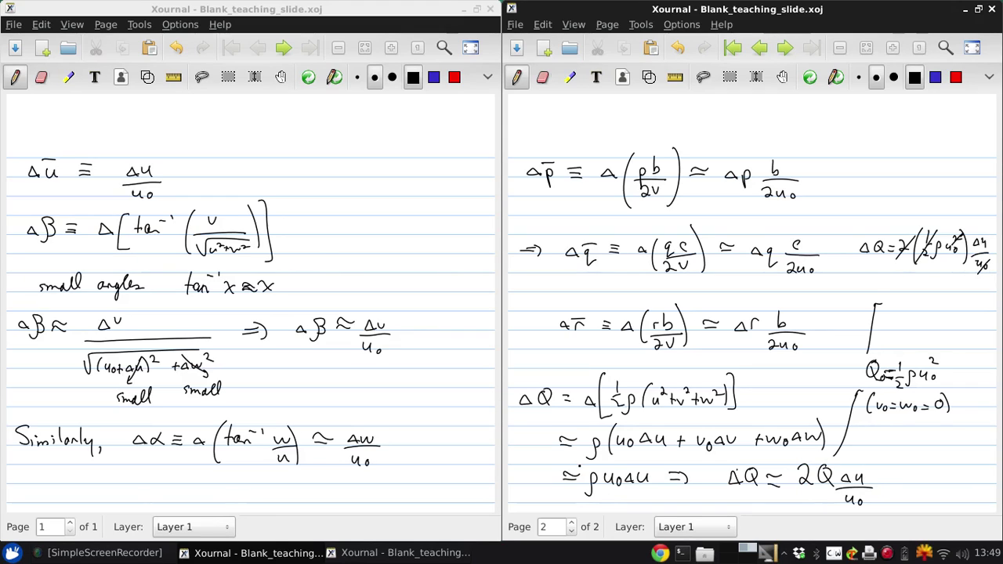